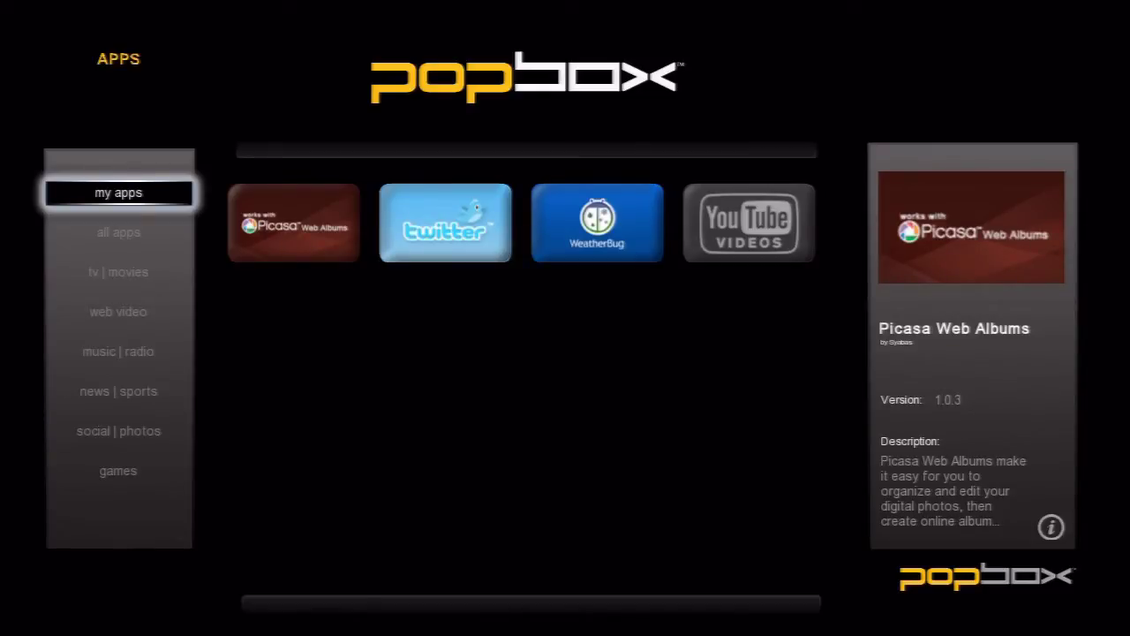
Install the Revision3 app from the list of all available apps.
key(Down)
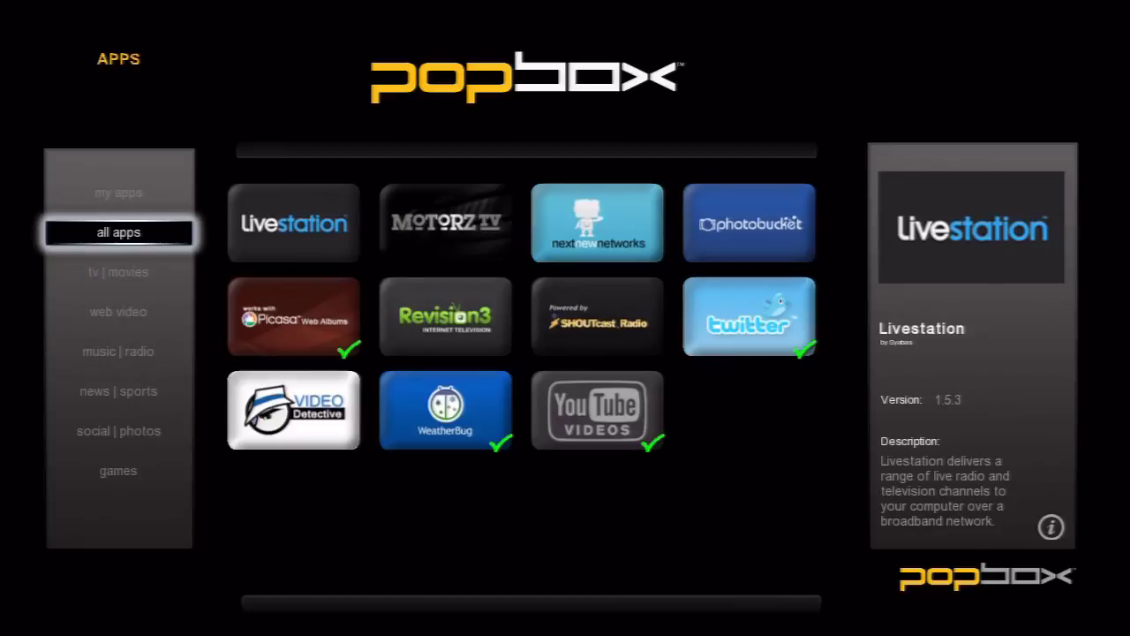
key(Right)
key(Right)
key(Down)
key(Return)
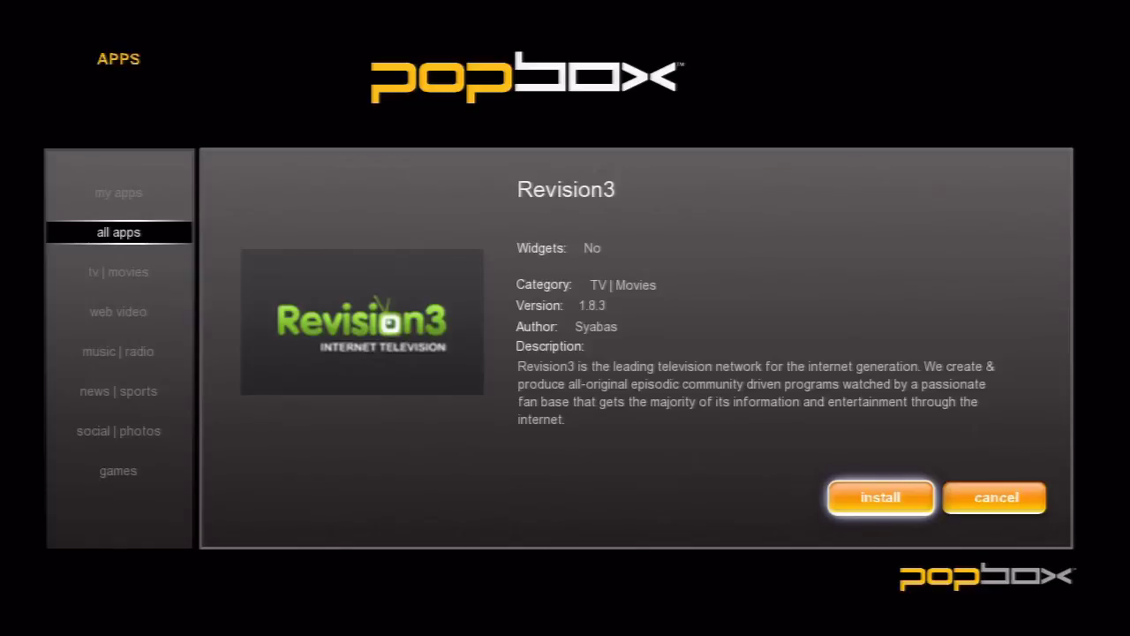
key(Return)
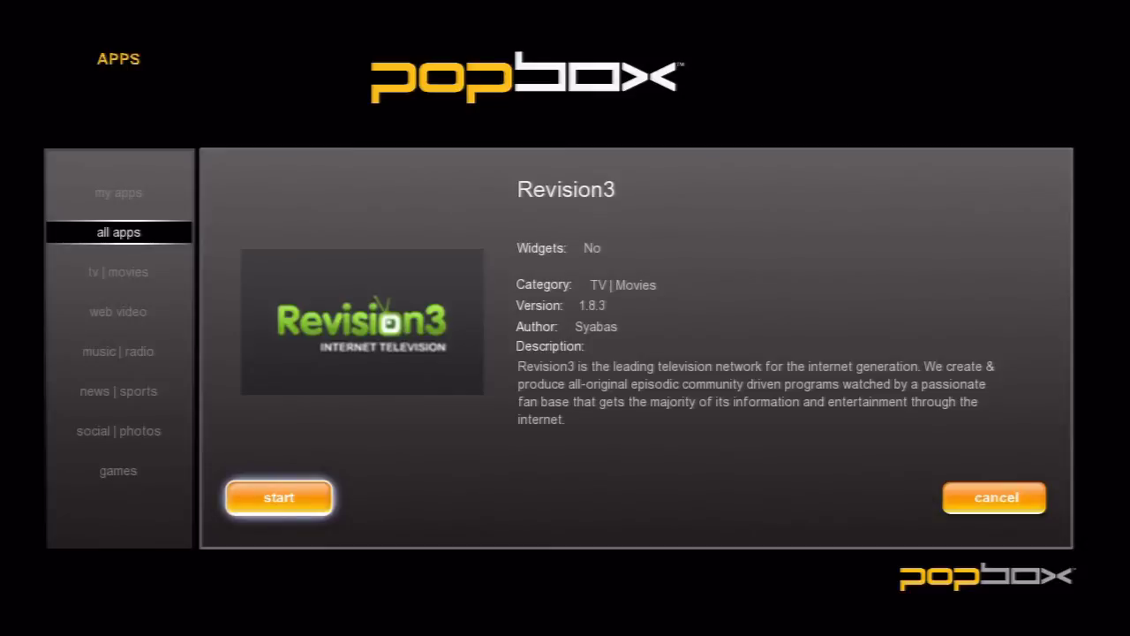
Start Revision3 and open its Technology & Gadgets show category.
key(Return)
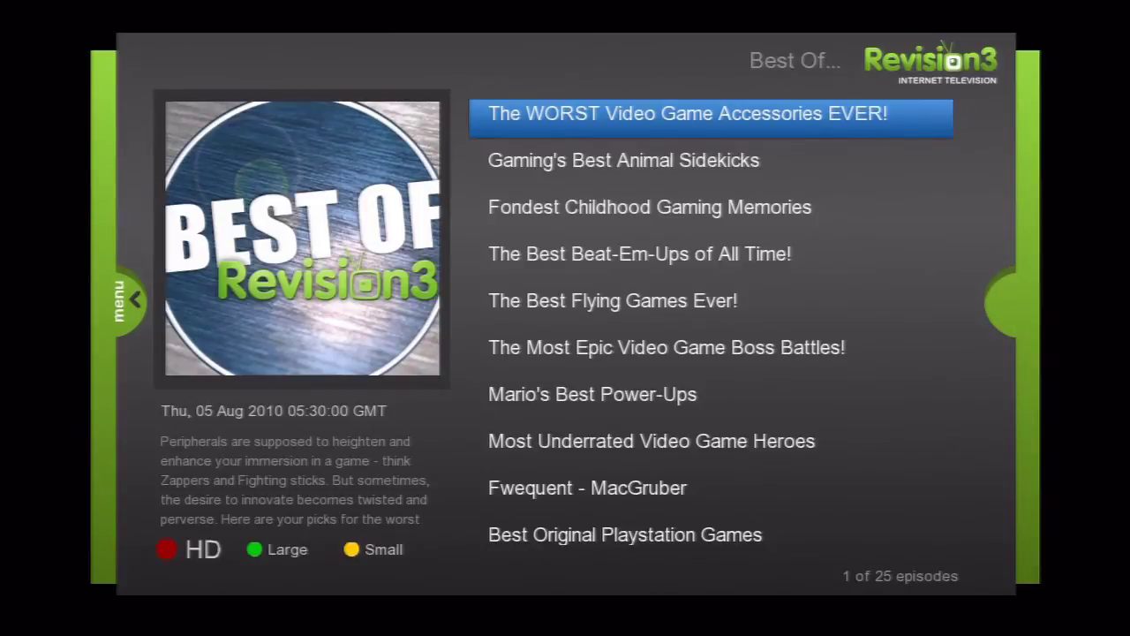
key(Left)
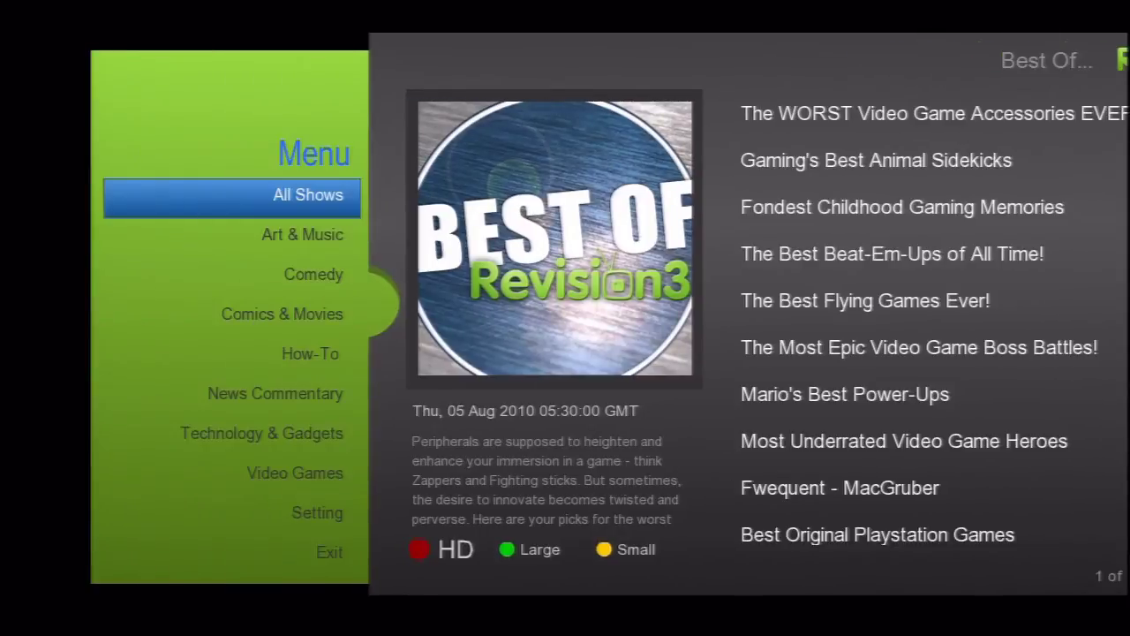
key(Down)
key(Down)
key(Down)
key(Down)
key(Down)
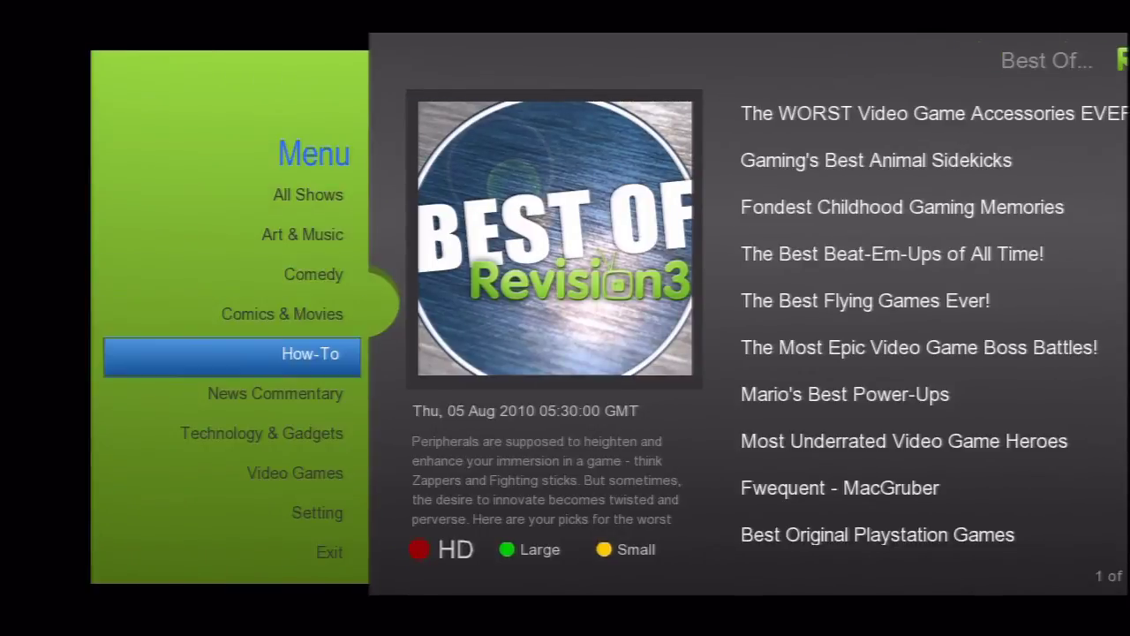
key(Down)
key(Return)
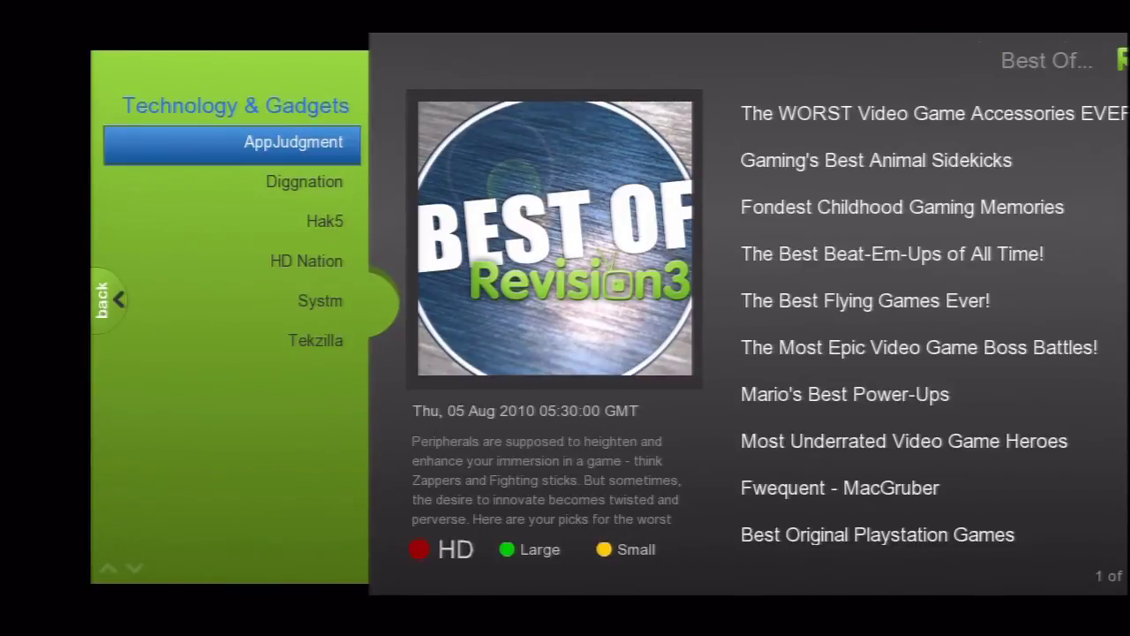
Open the episode list of the HD Nation show.
key(Down)
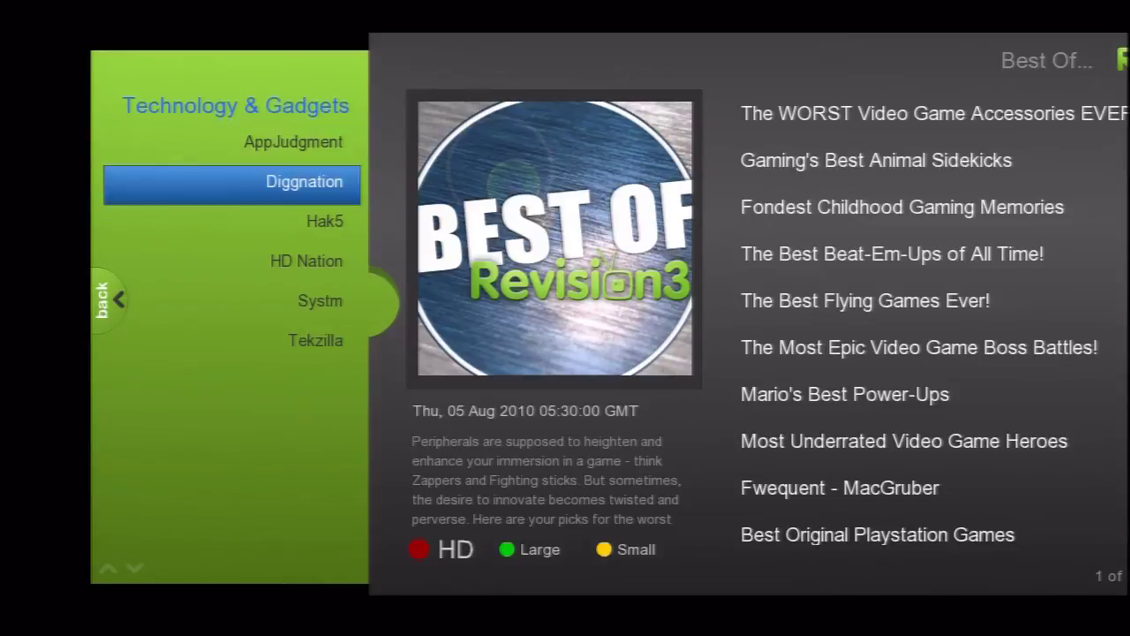
key(Down)
key(Down)
key(Return)
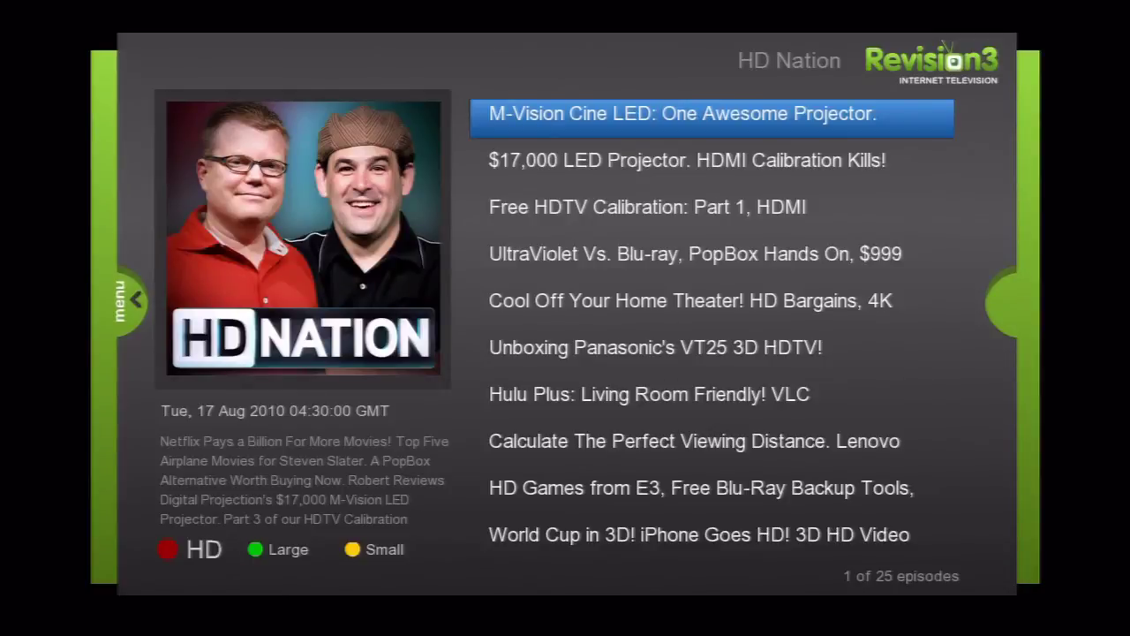
Exit Revision3 and show the installed apps in the Media Library.
key(Escape)
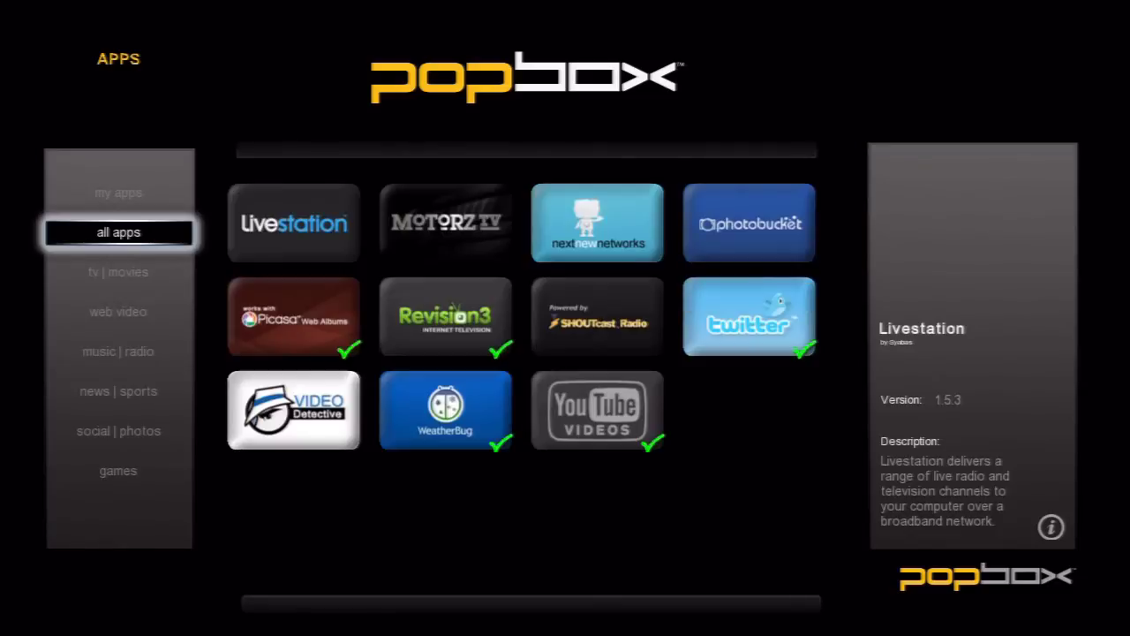
key(Escape)
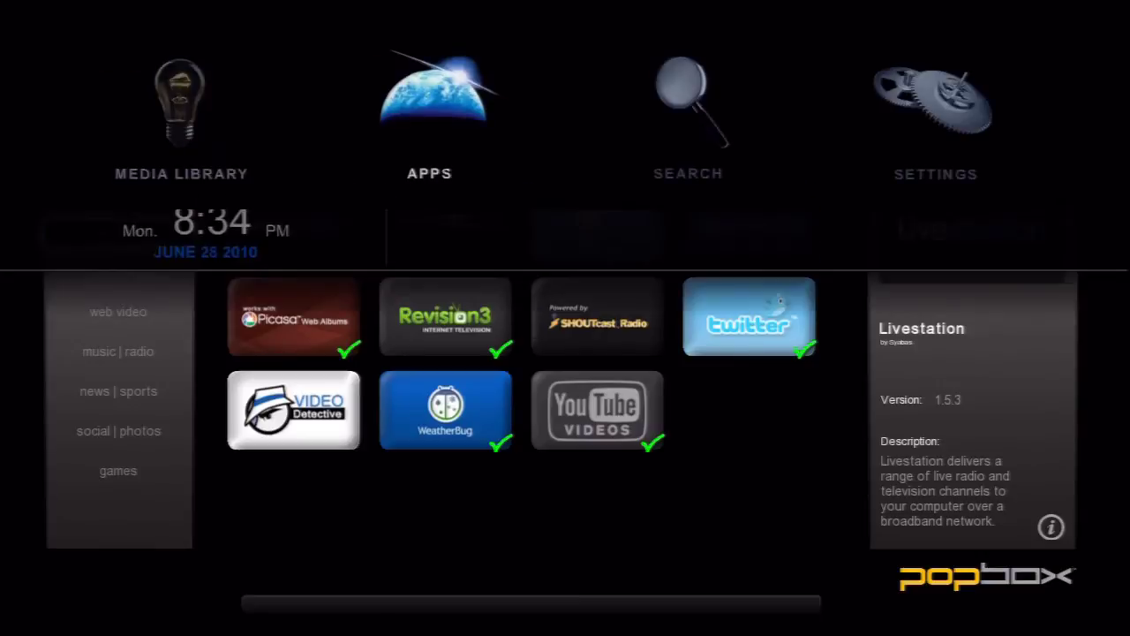
key(Return)
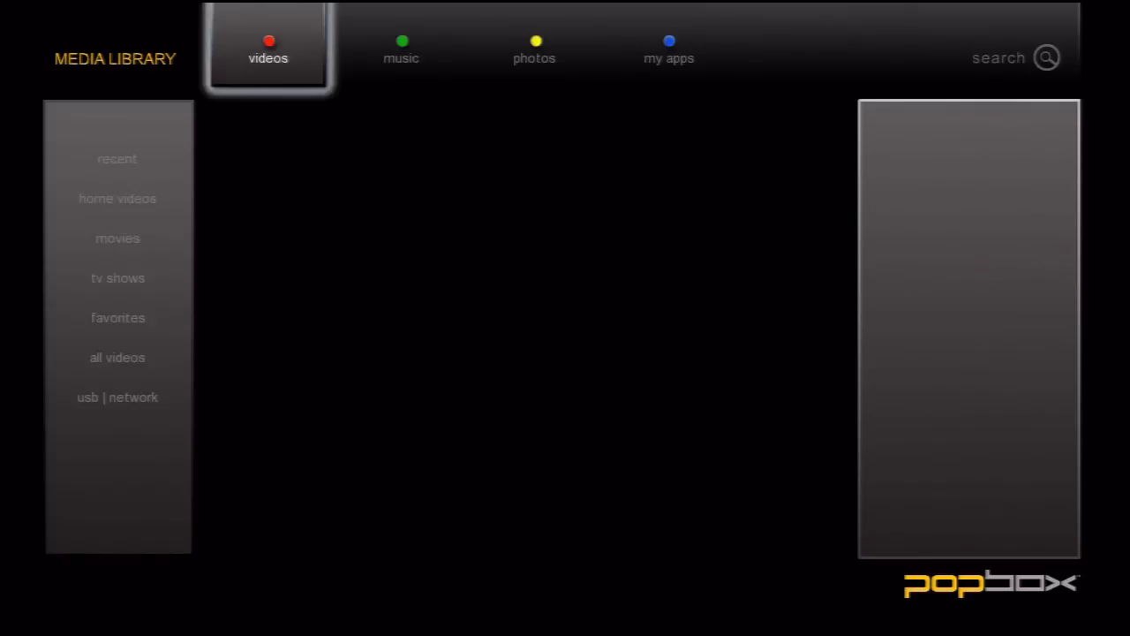
key(Left)
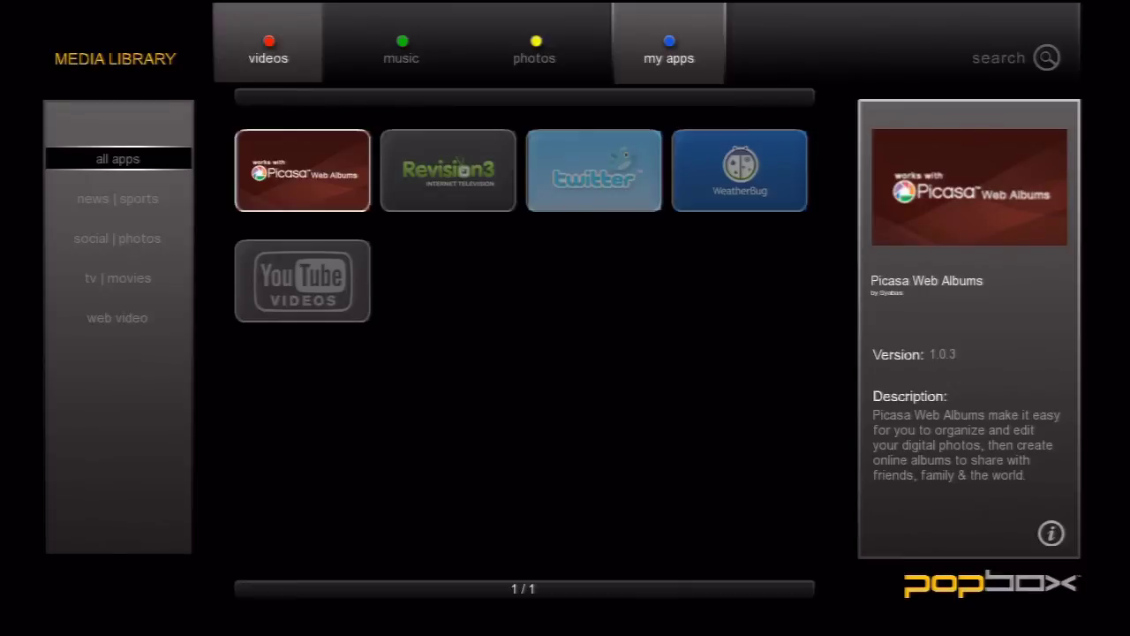
Uninstall Picasa Web Albums from the installed apps.
key(Right)
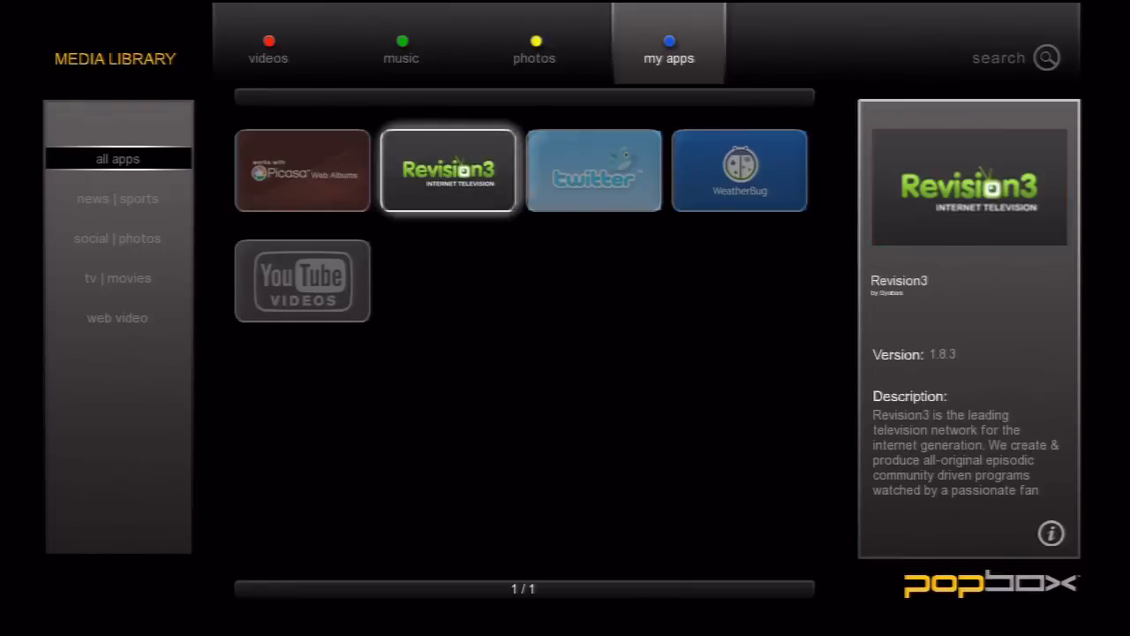
key(Right)
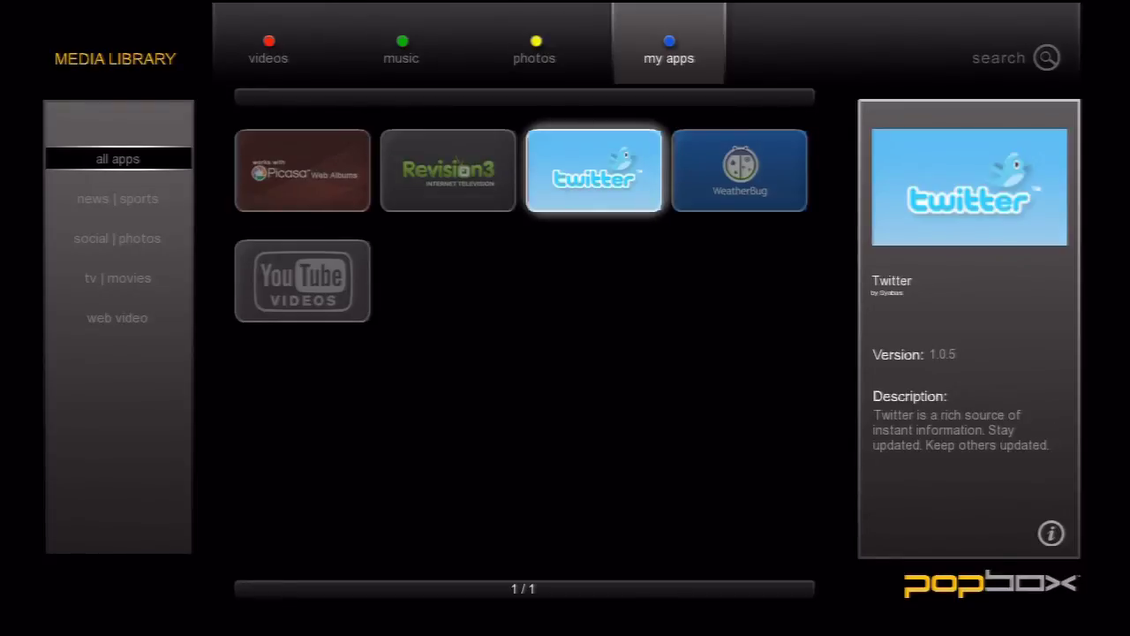
key(Right)
key(Left)
key(Left)
key(Left)
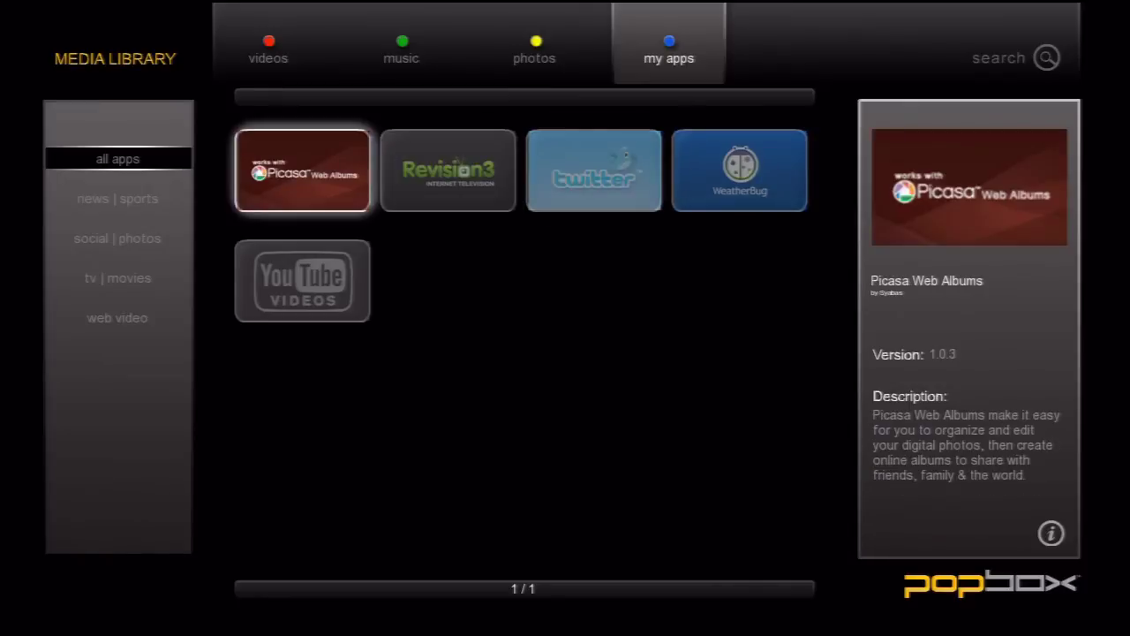
key(Return)
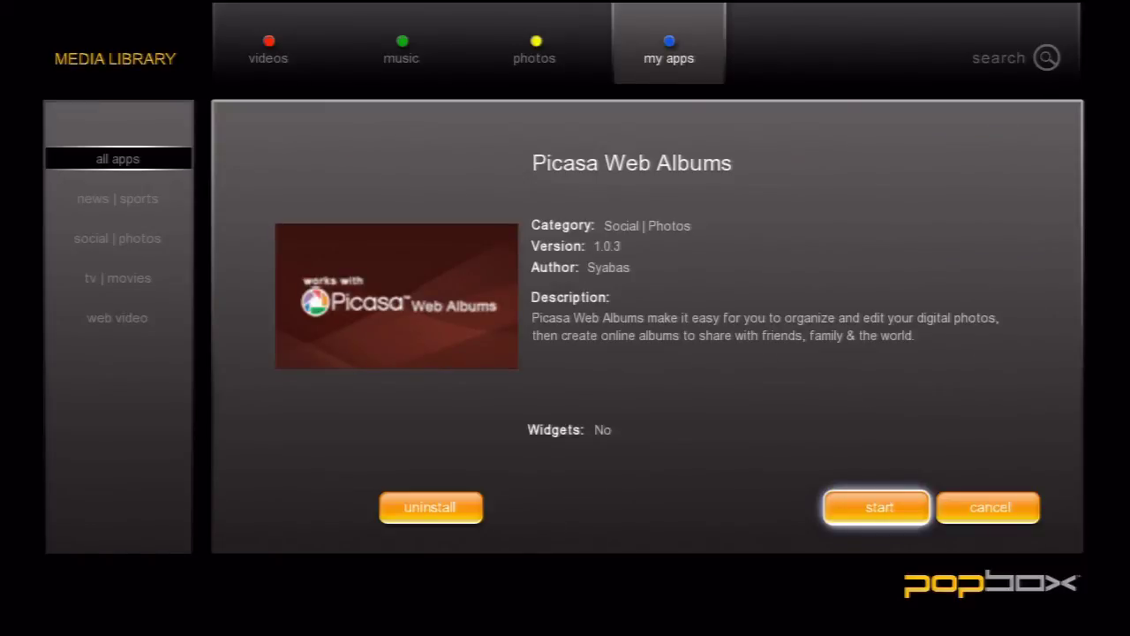
key(Left)
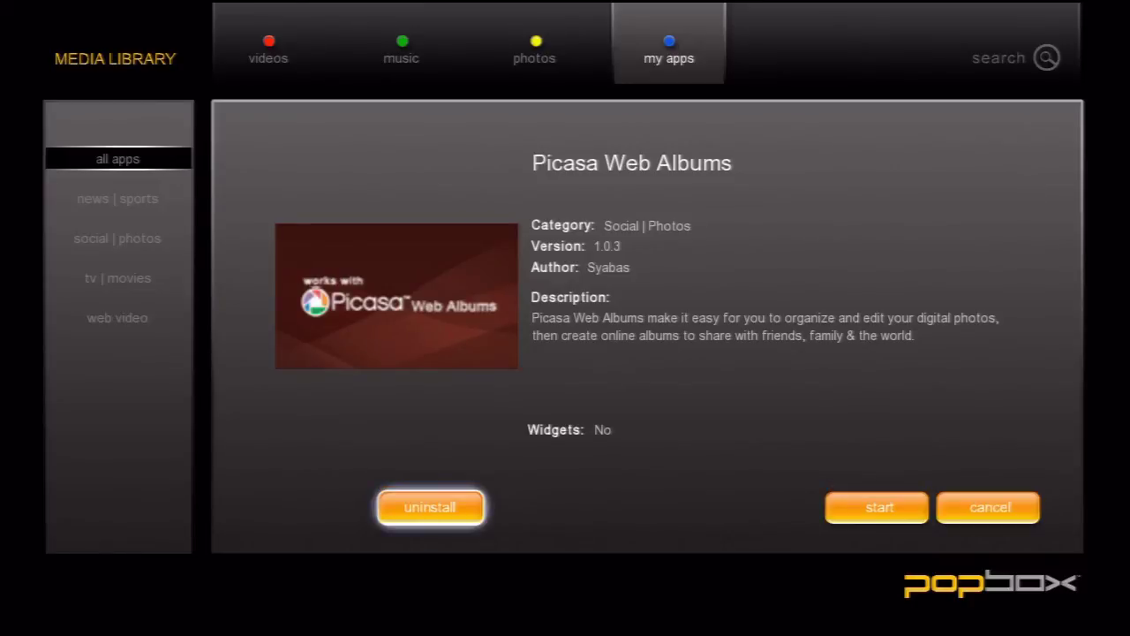
key(Return)
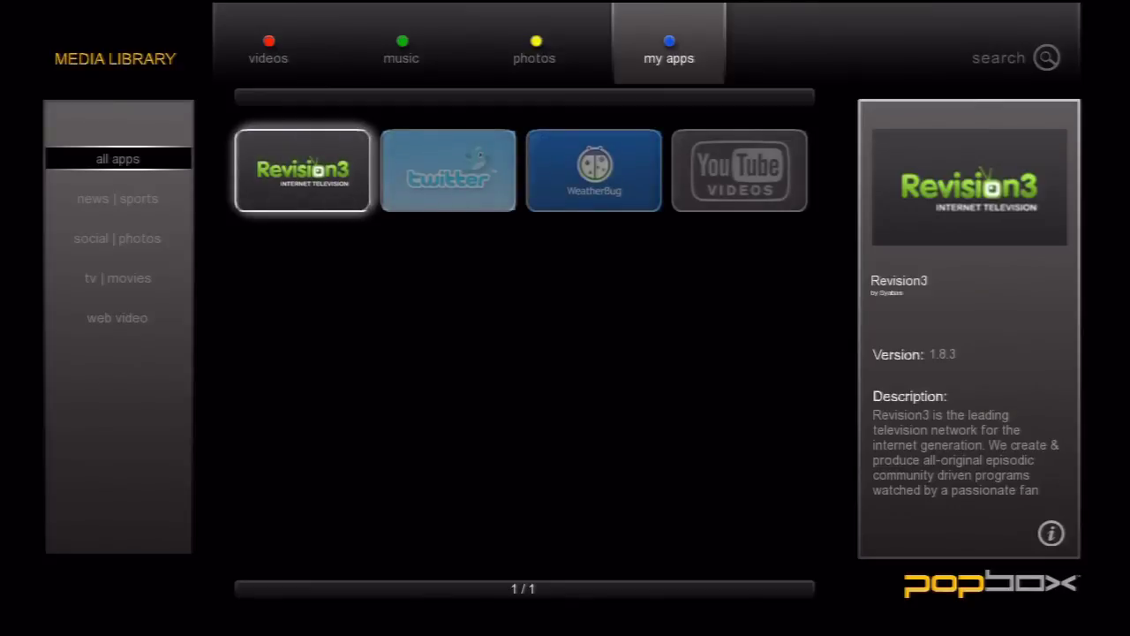
Open the WeatherBug app details to check whether it supports widgets.
key(Right)
key(Right)
key(Return)
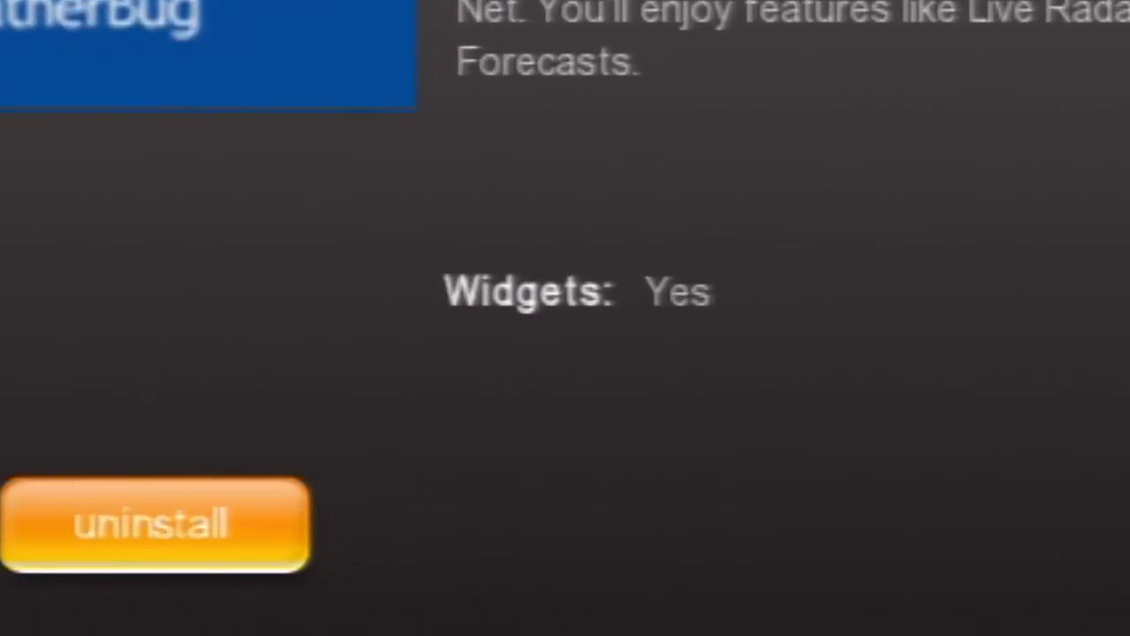
key(Right)
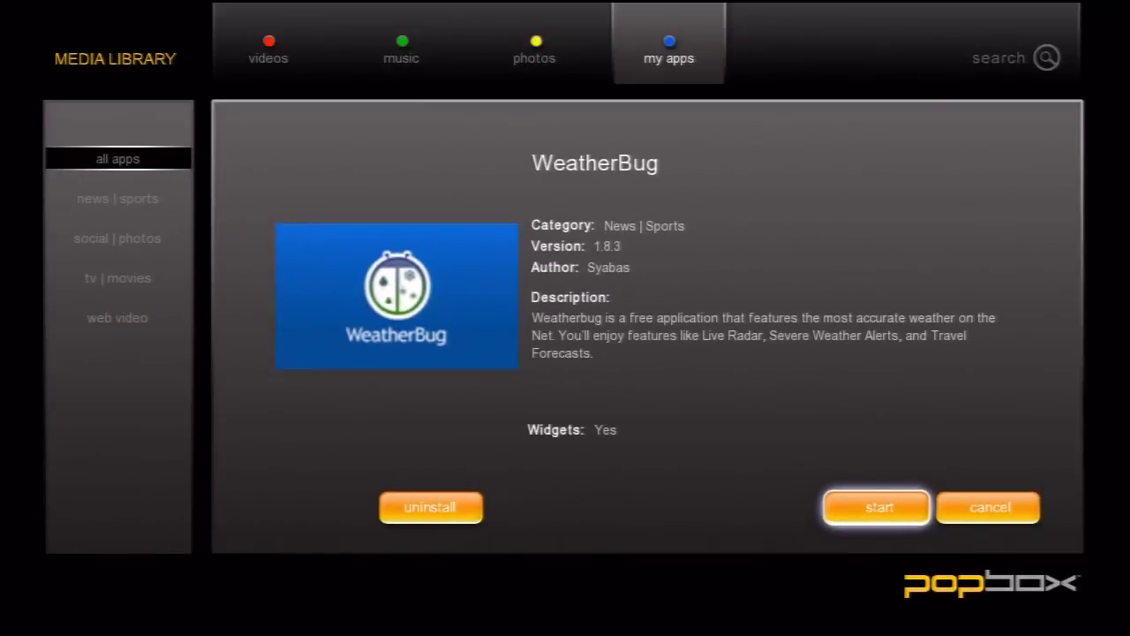
Go to the widget management settings and enable the WeatherBug widget.
key(Return)
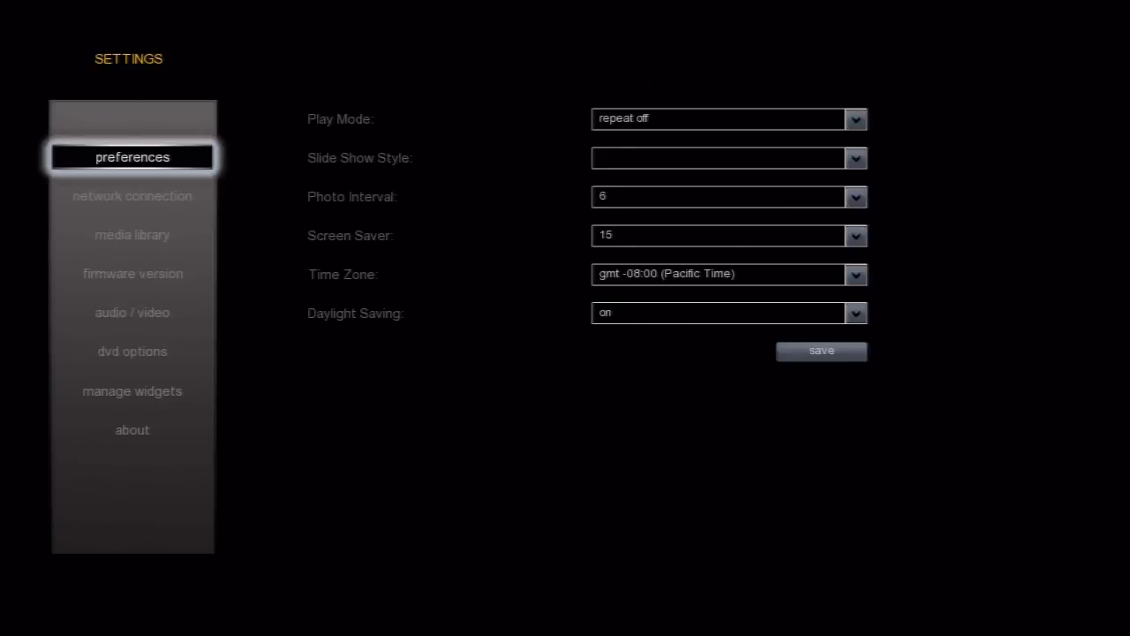
key(Down)
key(Down)
key(Down)
key(Down)
key(Down)
key(Down)
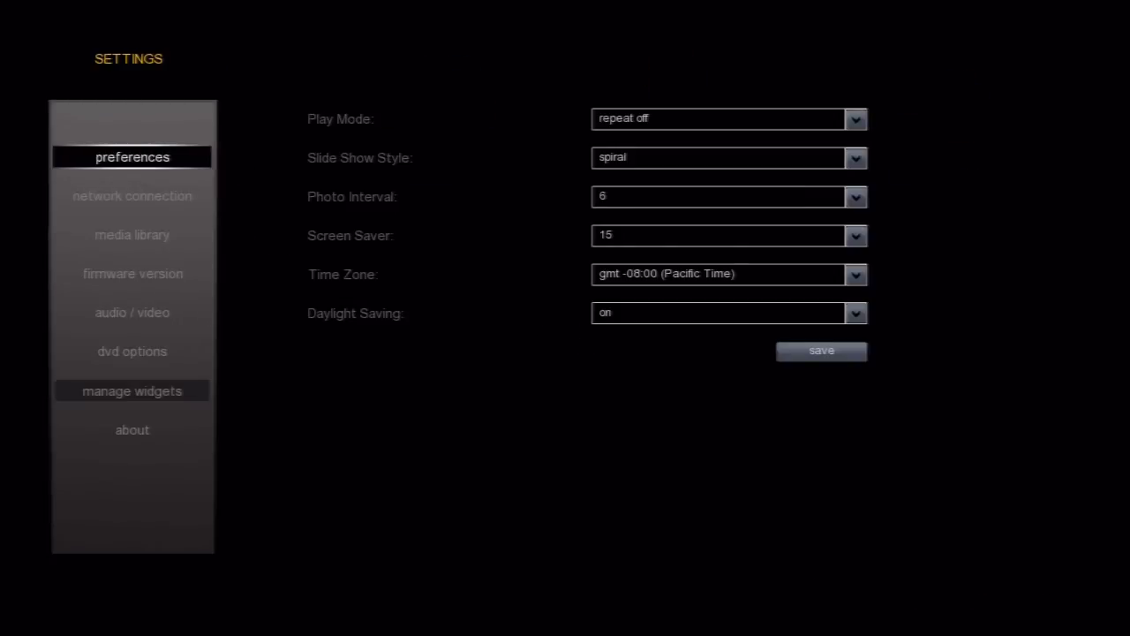
key(Return)
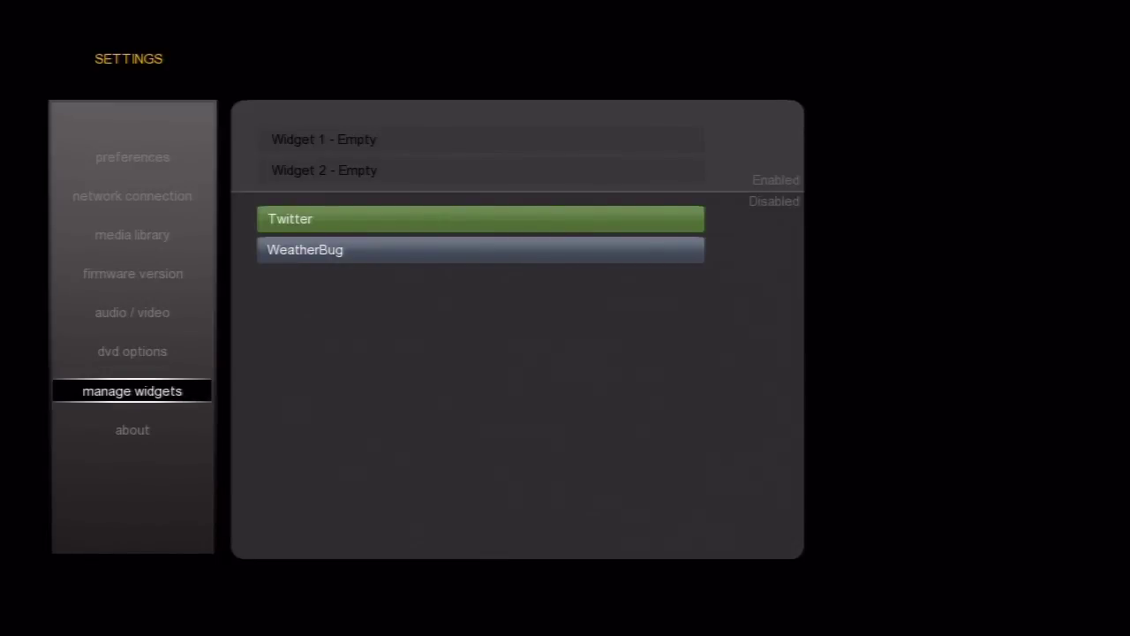
key(Down)
key(Return)
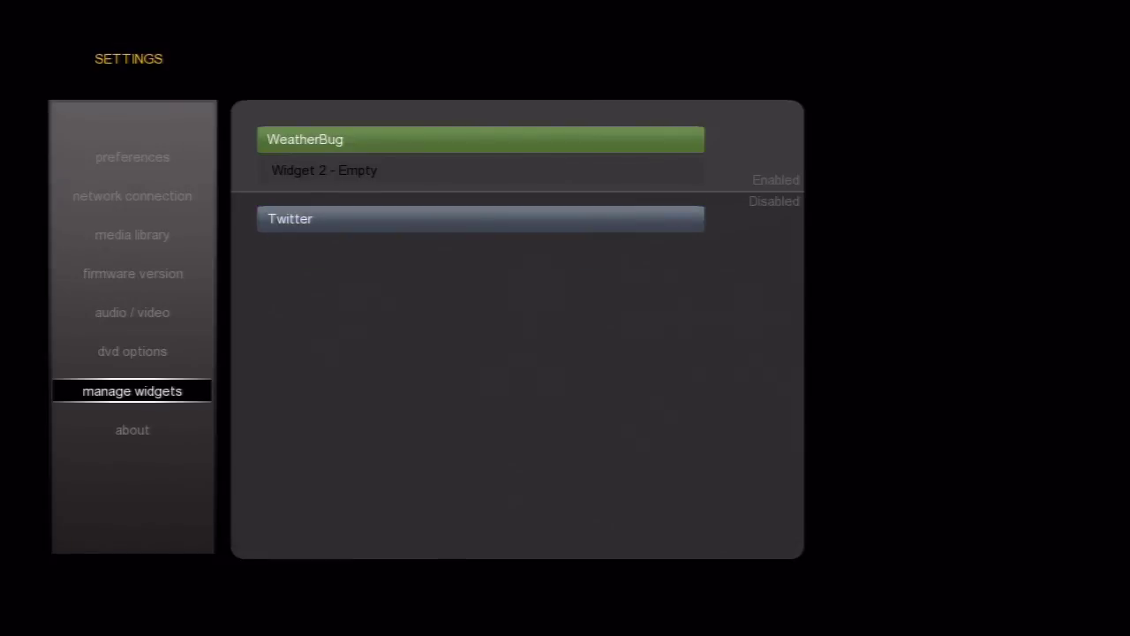